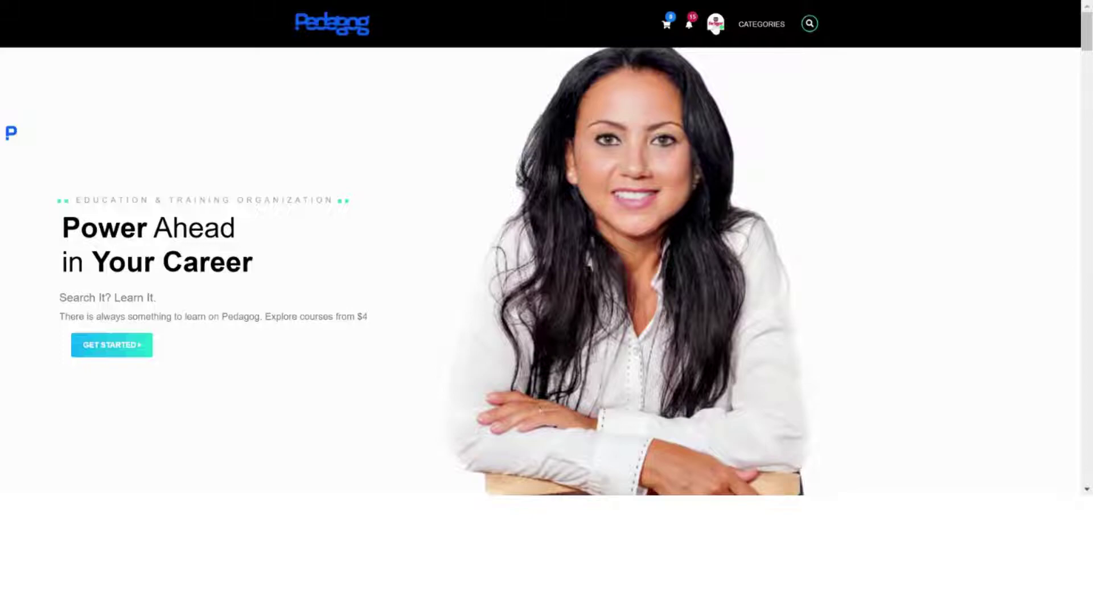
# - Go to the account's Institution Area and look through its courses list
pyautogui.click(716, 26)
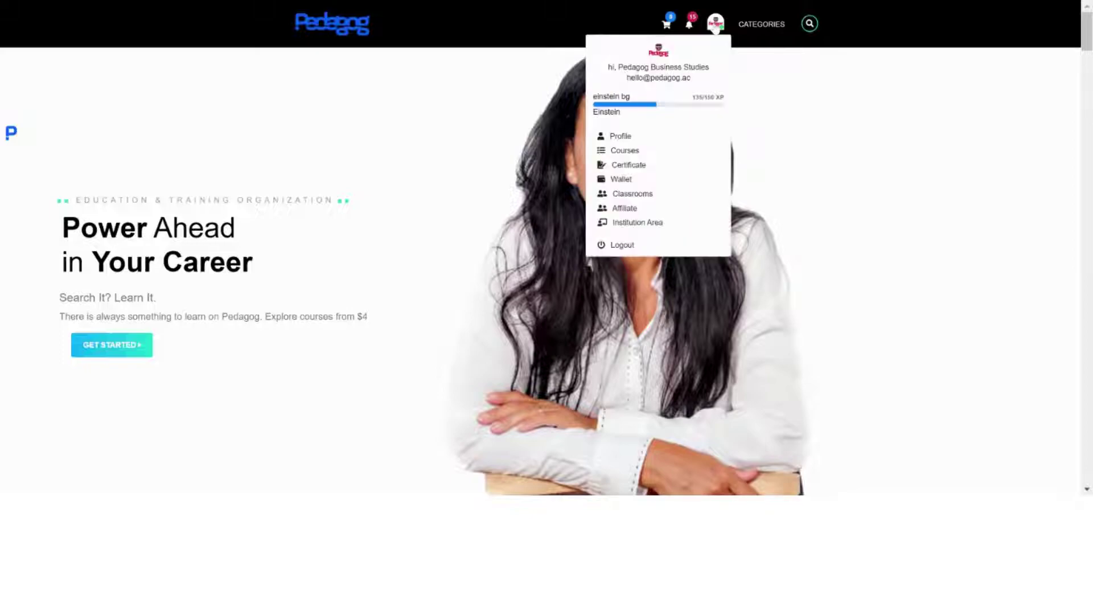
pyautogui.click(638, 223)
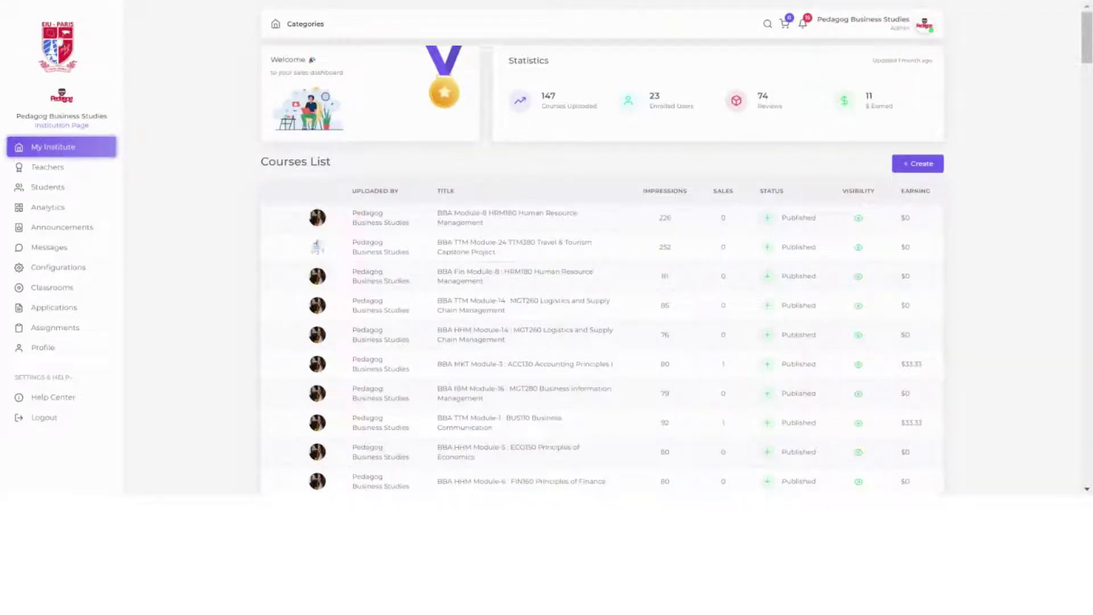
pyautogui.scroll(-4, 107, 169)
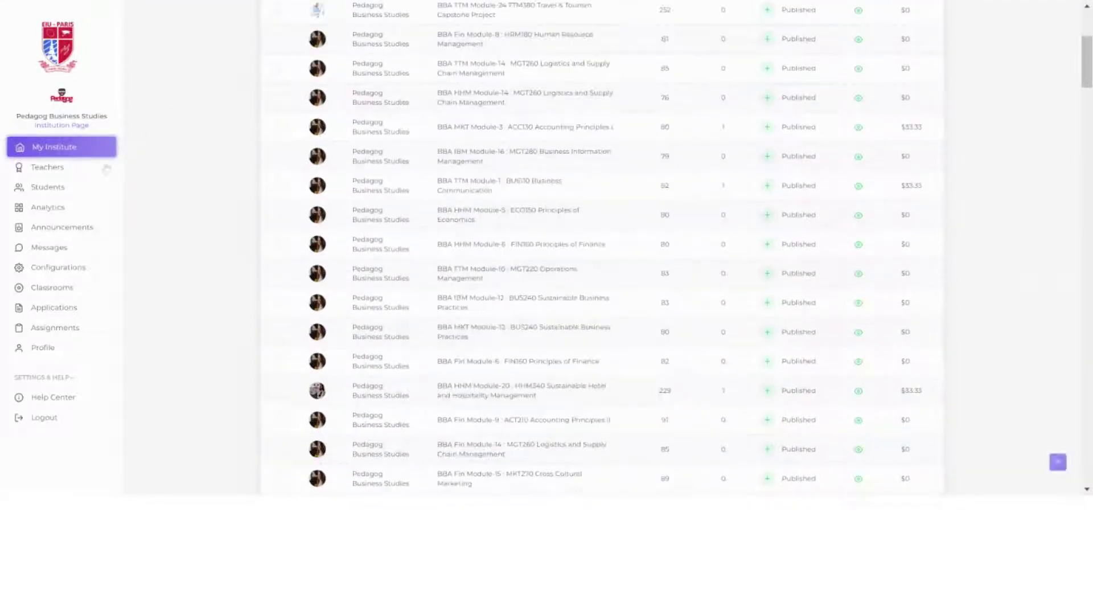
pyautogui.scroll(-4, 75, 193)
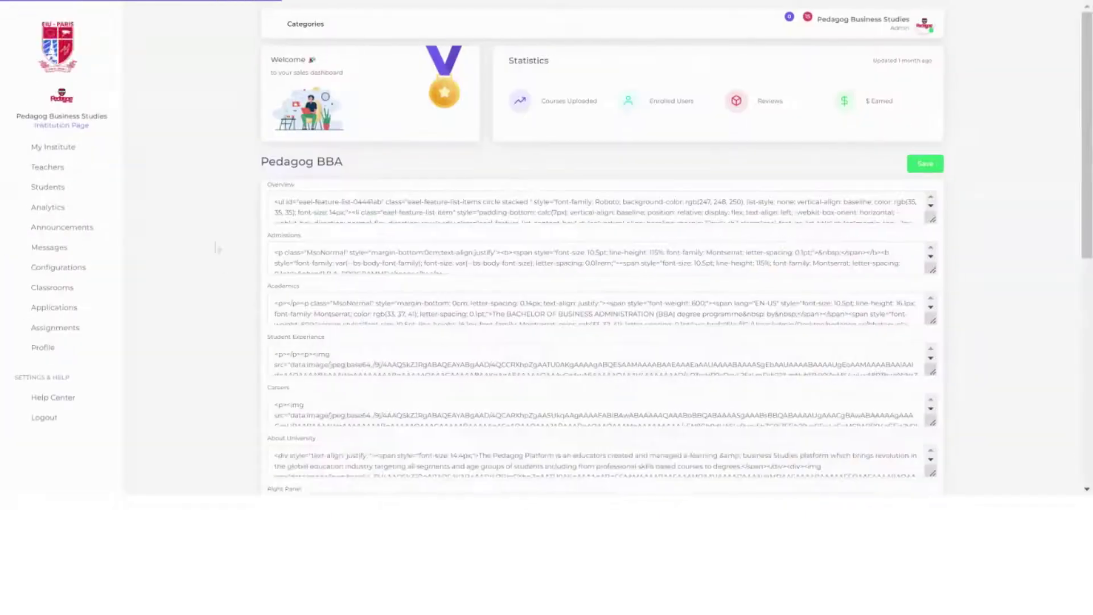
# - Skim the content sections of the institution's Configurations page from Overview to the end and return to its start
pyautogui.scroll(-1, 216, 249)
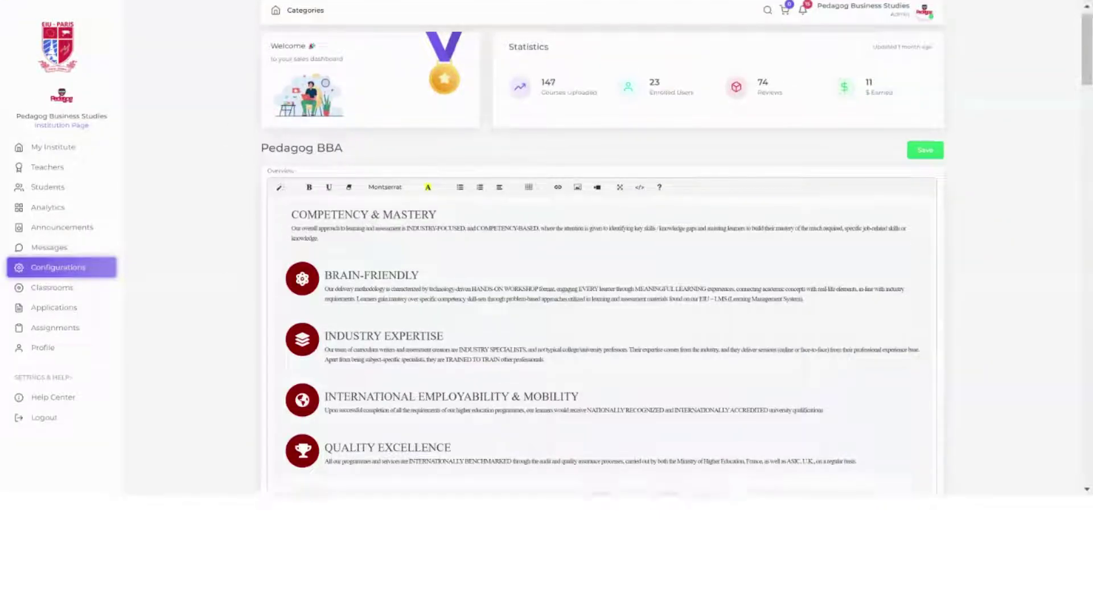
pyautogui.scroll(-20, 603, 284)
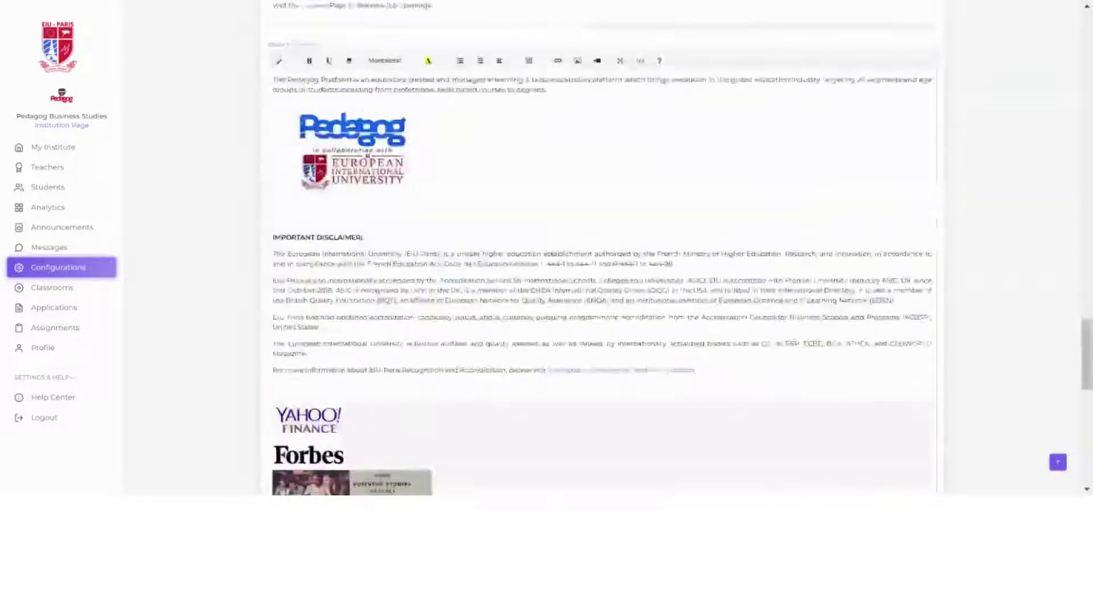
pyautogui.scroll(-5, 603, 285)
pyautogui.scroll(15, 603, 285)
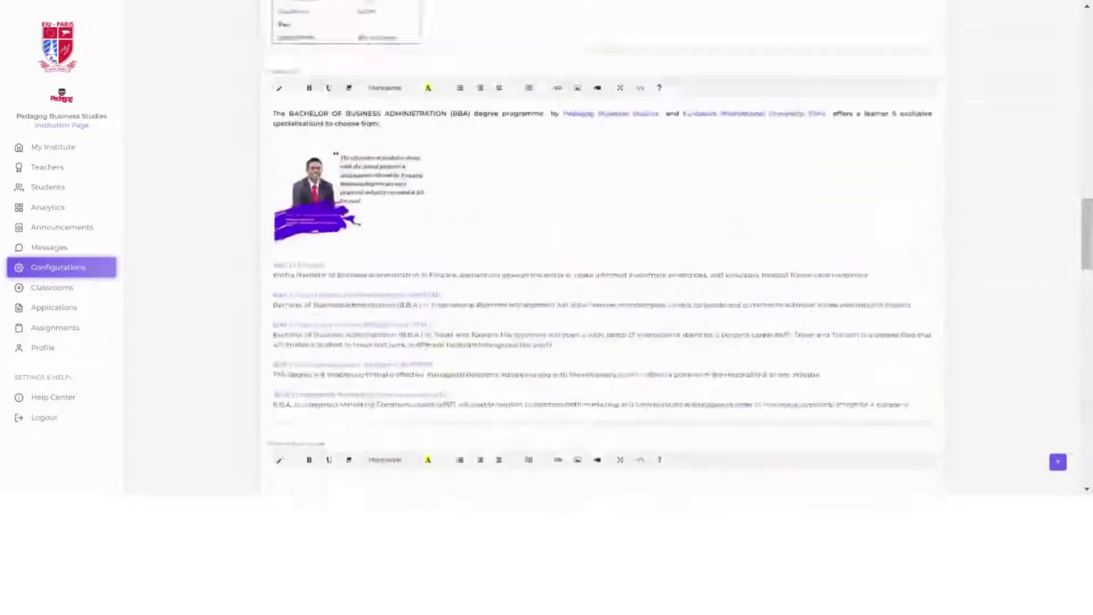
pyautogui.scroll(10, 328, 178)
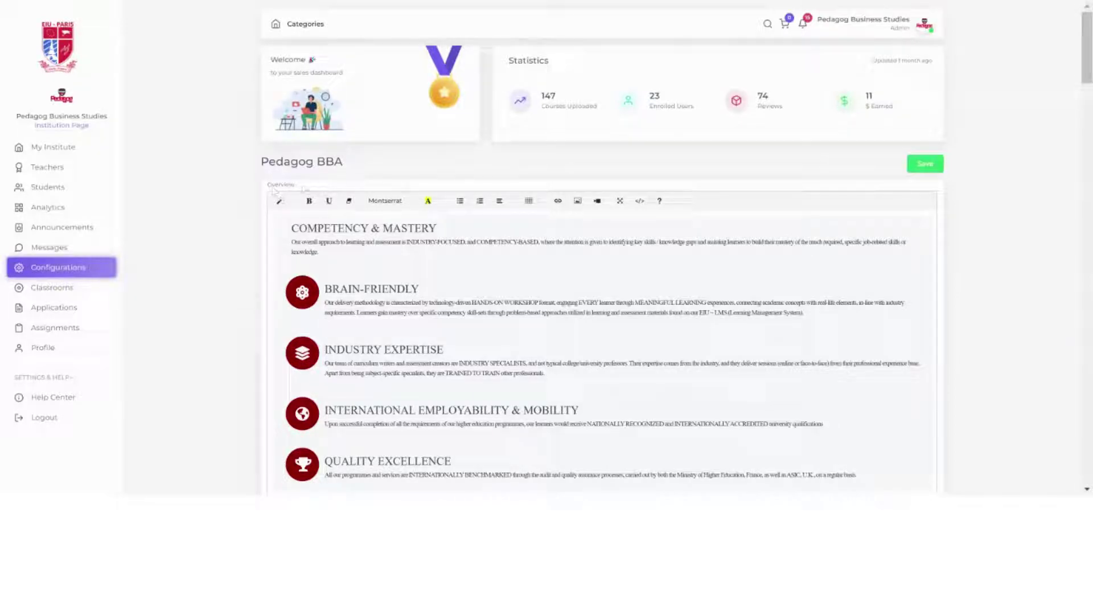
# - Examine the Overview, Admissions and Academics sections of the Pedagog BBA page configuration
pyautogui.scroll(-4, 275, 191)
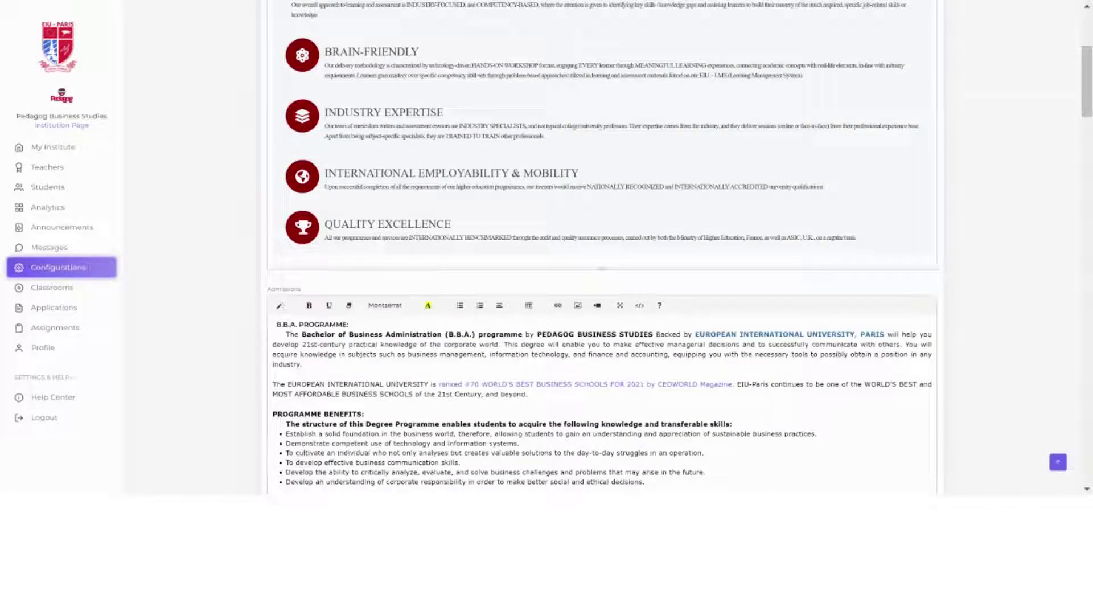
pyautogui.scroll(-4, 602, 285)
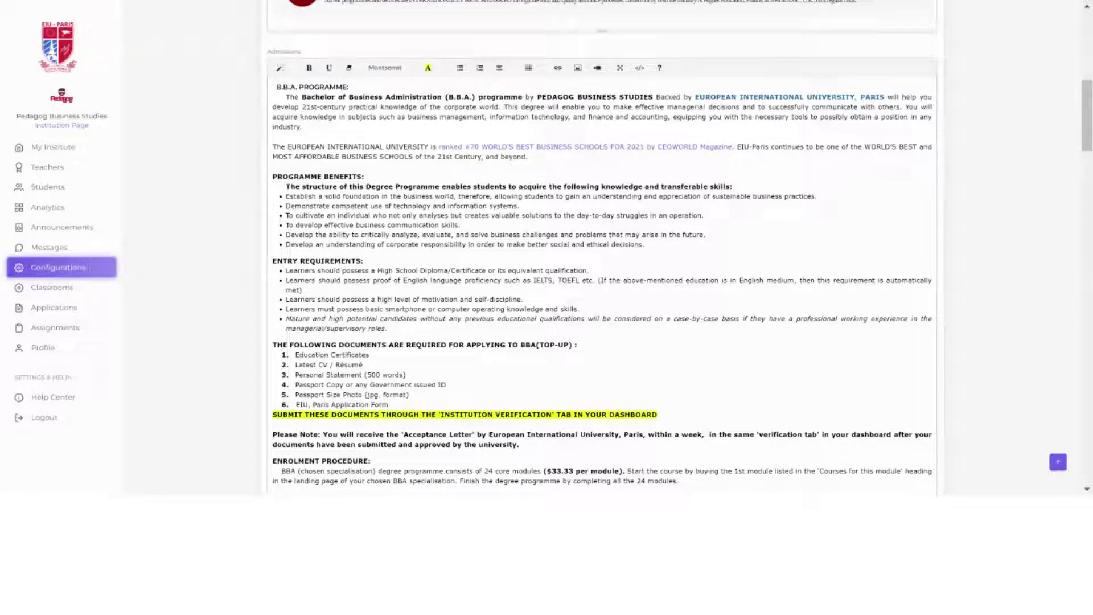
pyautogui.scroll(-4, 602, 284)
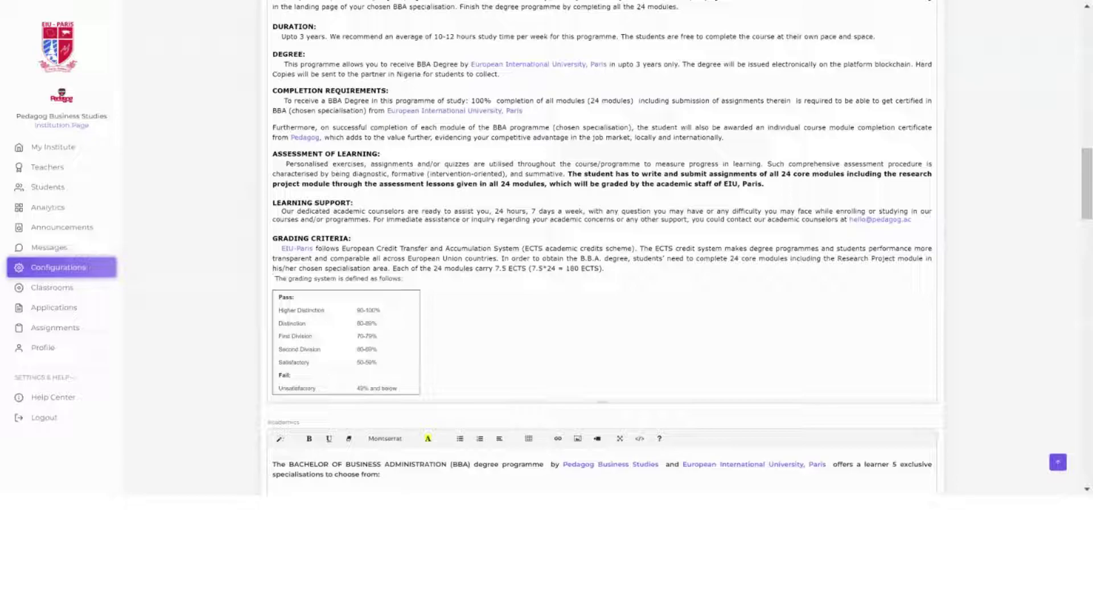
pyautogui.scroll(8, 601, 256)
pyautogui.scroll(-6, 601, 257)
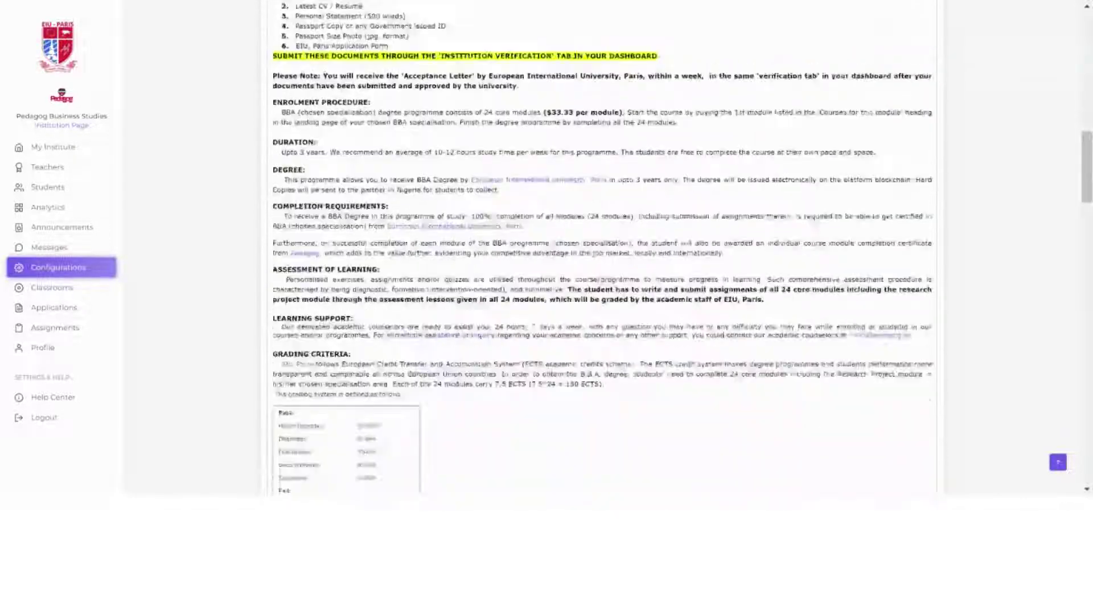
pyautogui.scroll(-6, 602, 256)
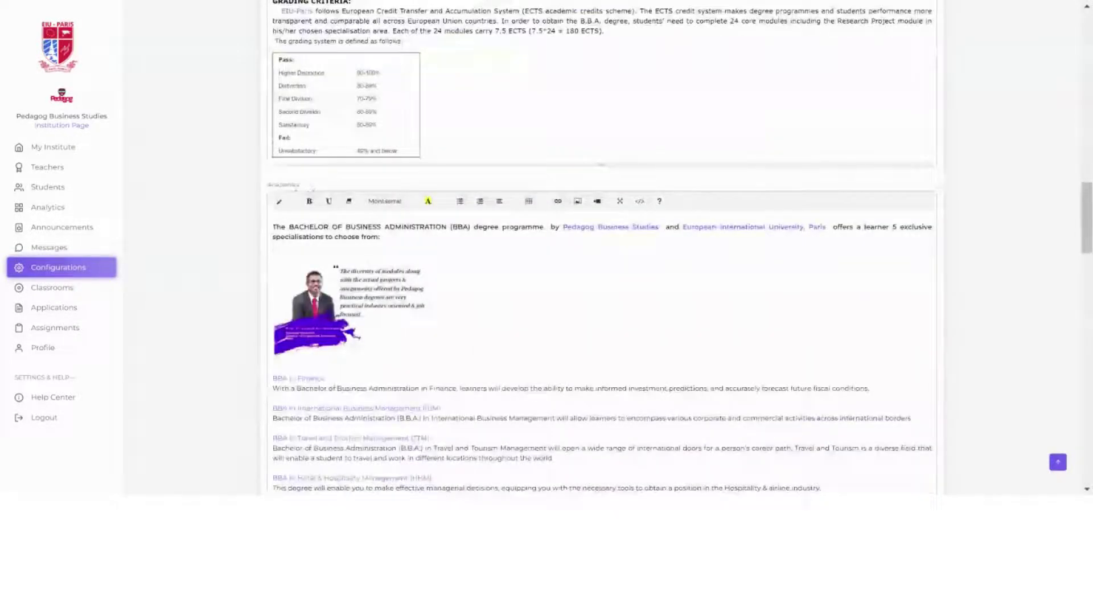
pyautogui.scroll(-4, 601, 256)
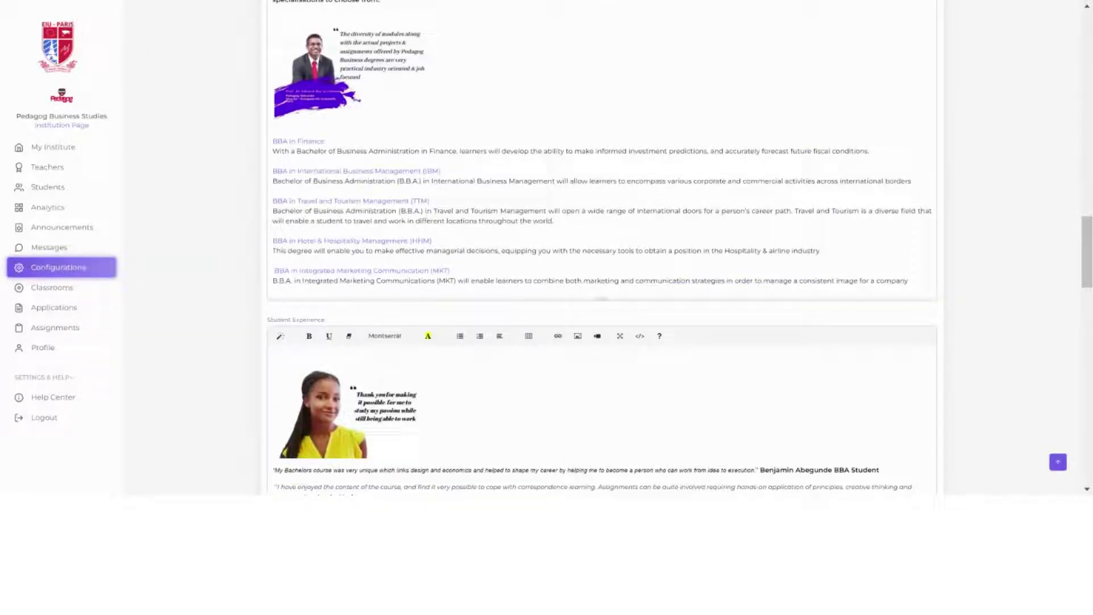
pyautogui.scroll(4, 316, 187)
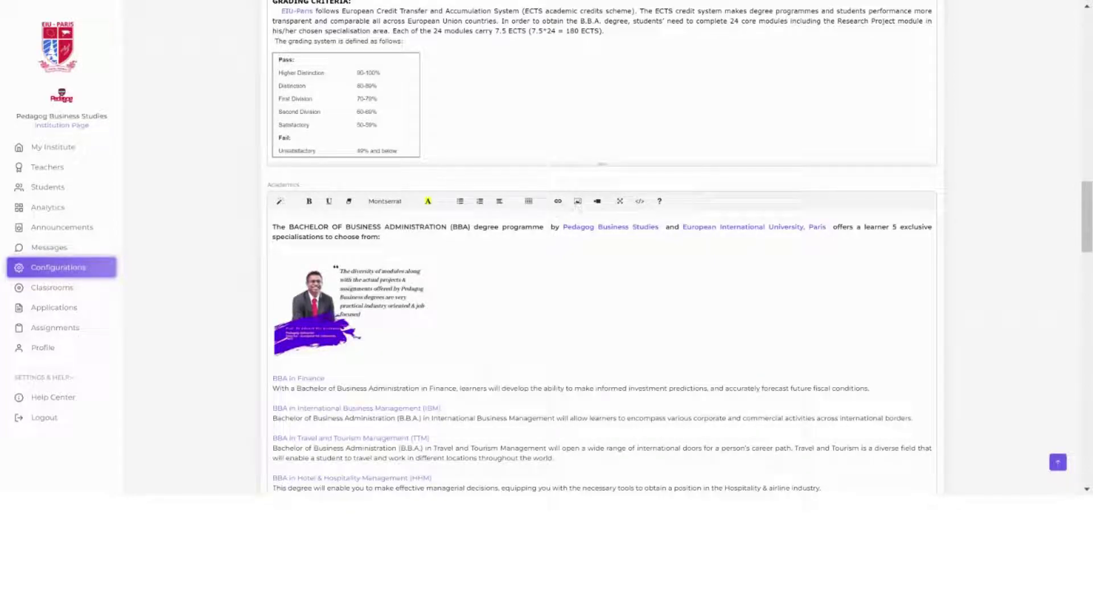
pyautogui.scroll(-4, 560, 213)
# - Review the Student Experience, Careers, About University and Right Panel sections, plus the desktop and mobile banner images
pyautogui.scroll(-4, 559, 213)
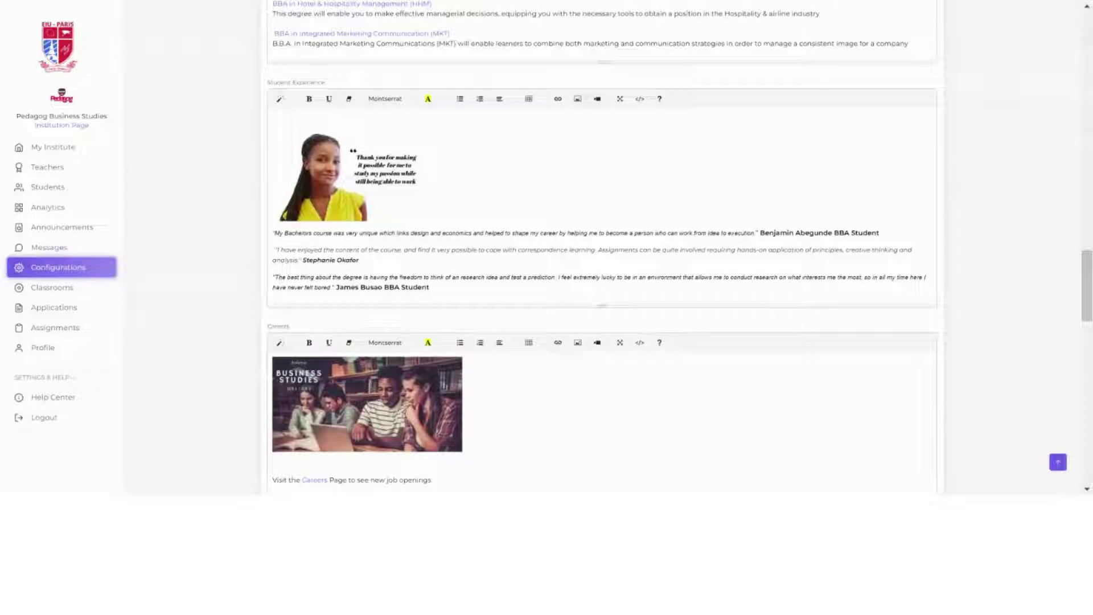
pyautogui.scroll(-4, 602, 248)
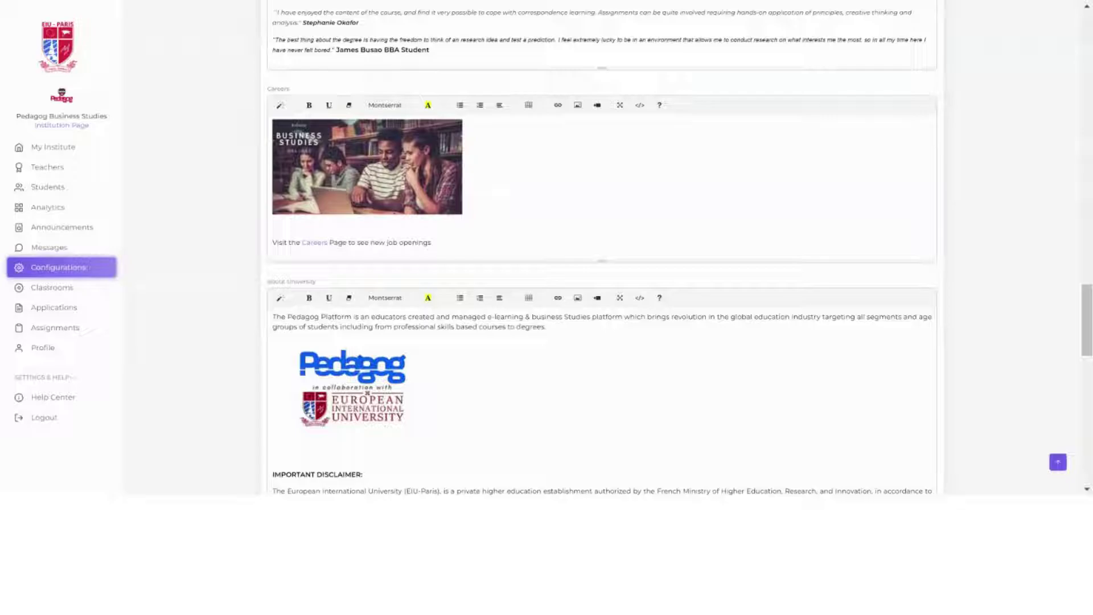
pyautogui.scroll(-4, 602, 248)
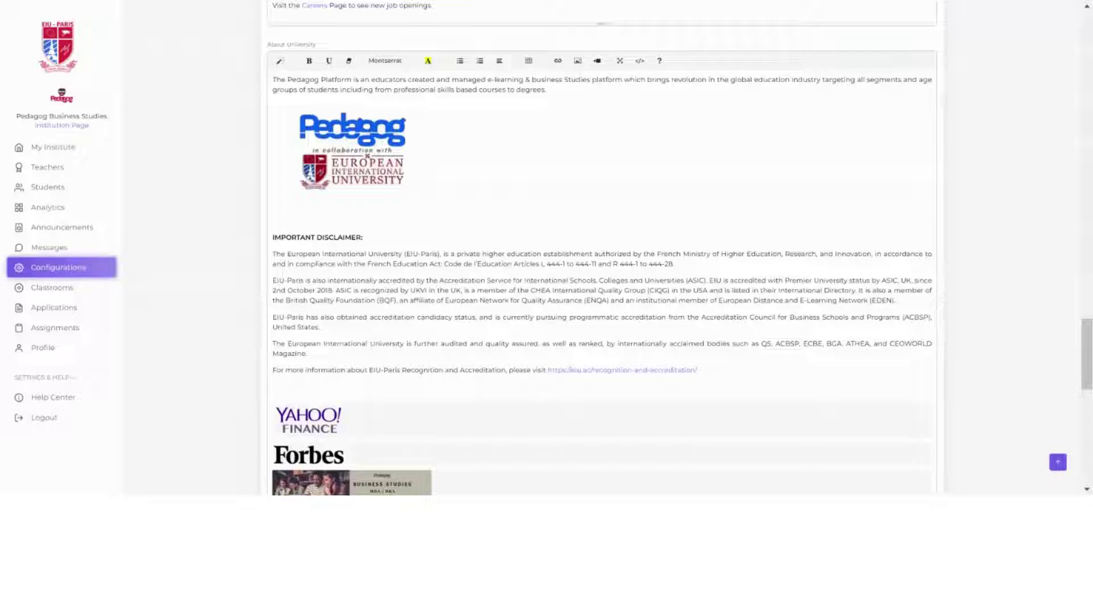
pyautogui.scroll(-4, 318, 217)
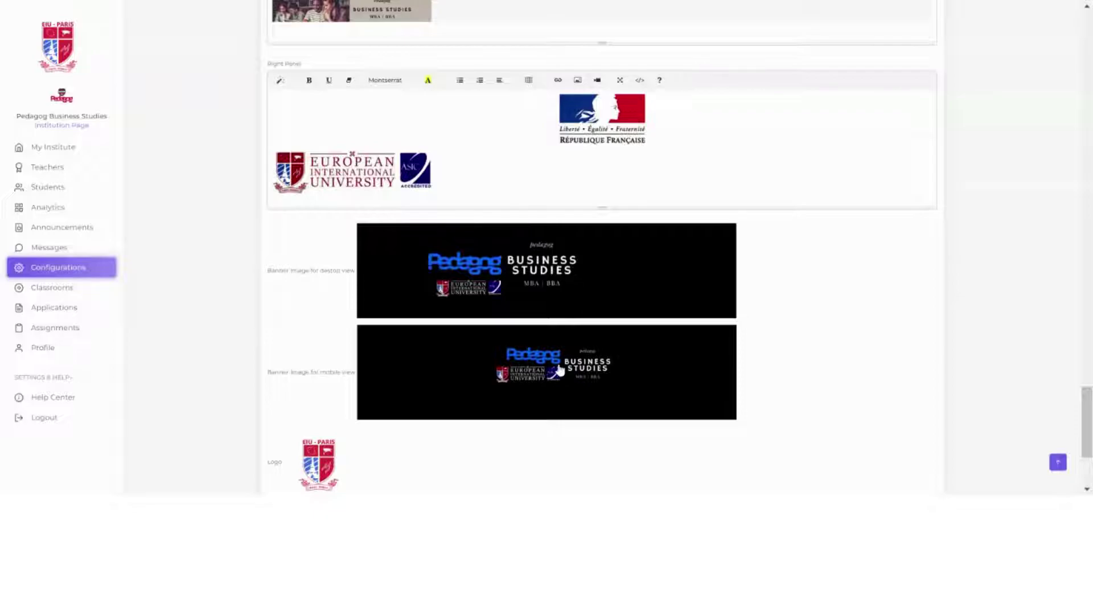
pyautogui.scroll(-3, 560, 371)
# - Check the Institution Title field and enter bba as the institution page's Url Key
pyautogui.scroll(15, 788, 261)
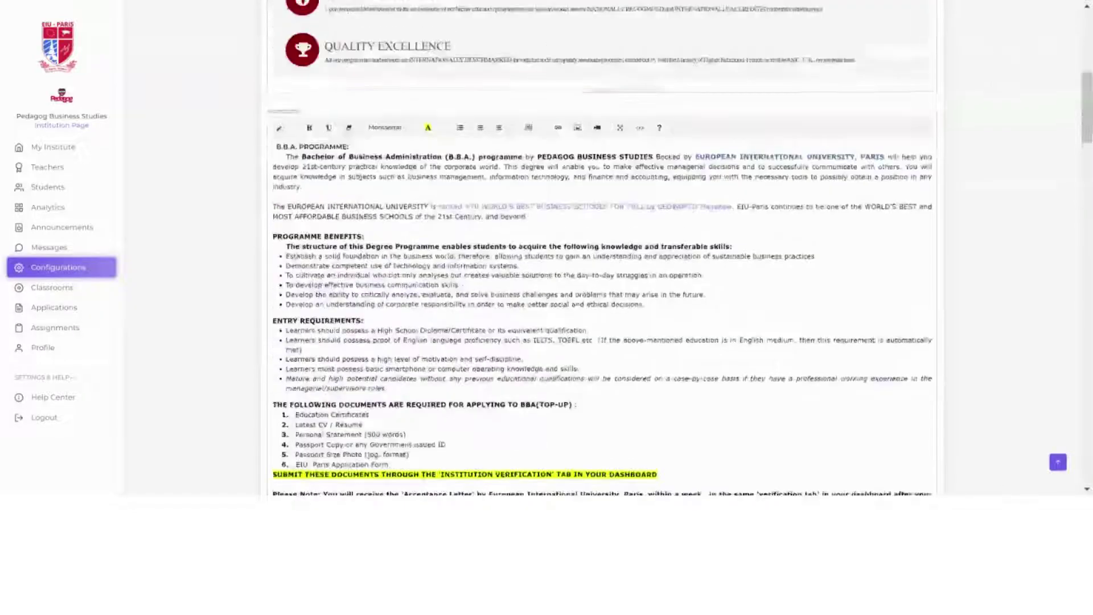
pyautogui.scroll(8, 602, 248)
pyautogui.scroll(-20, 602, 249)
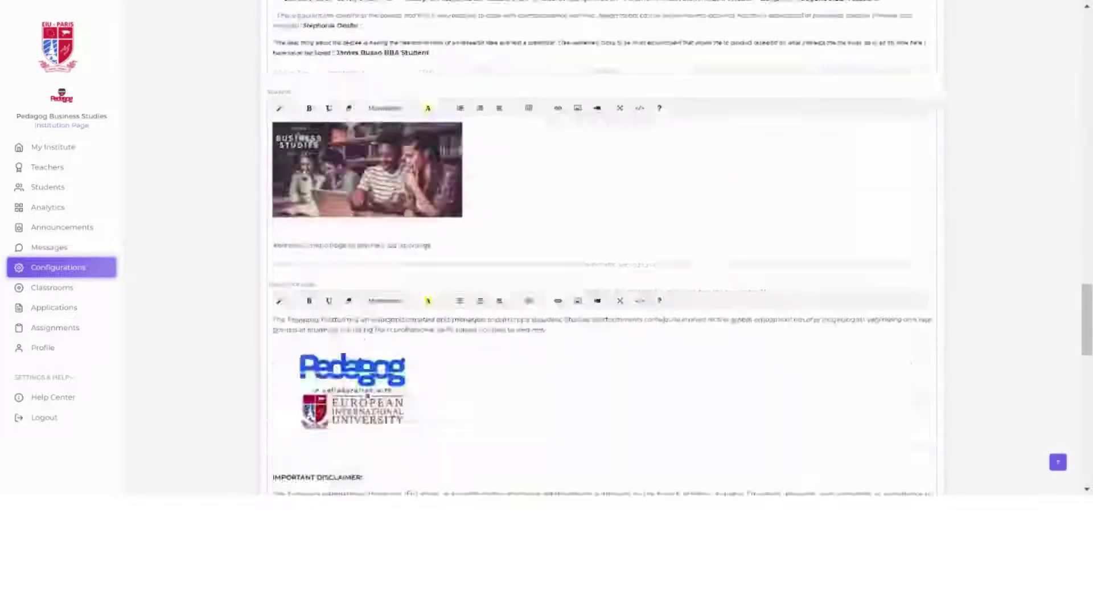
pyautogui.scroll(-10, 601, 248)
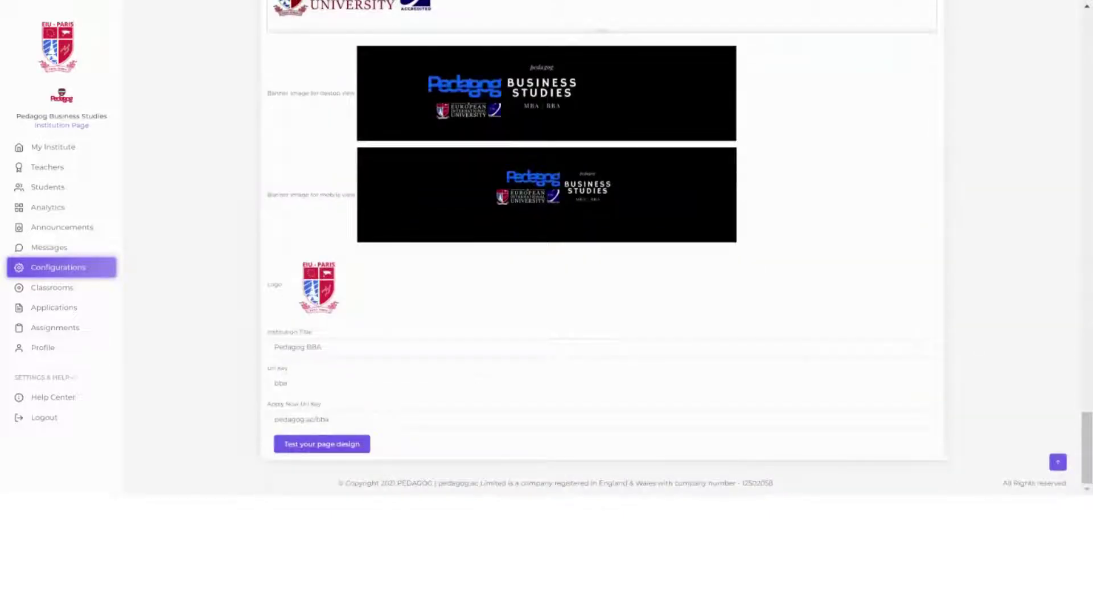
pyautogui.click(322, 347)
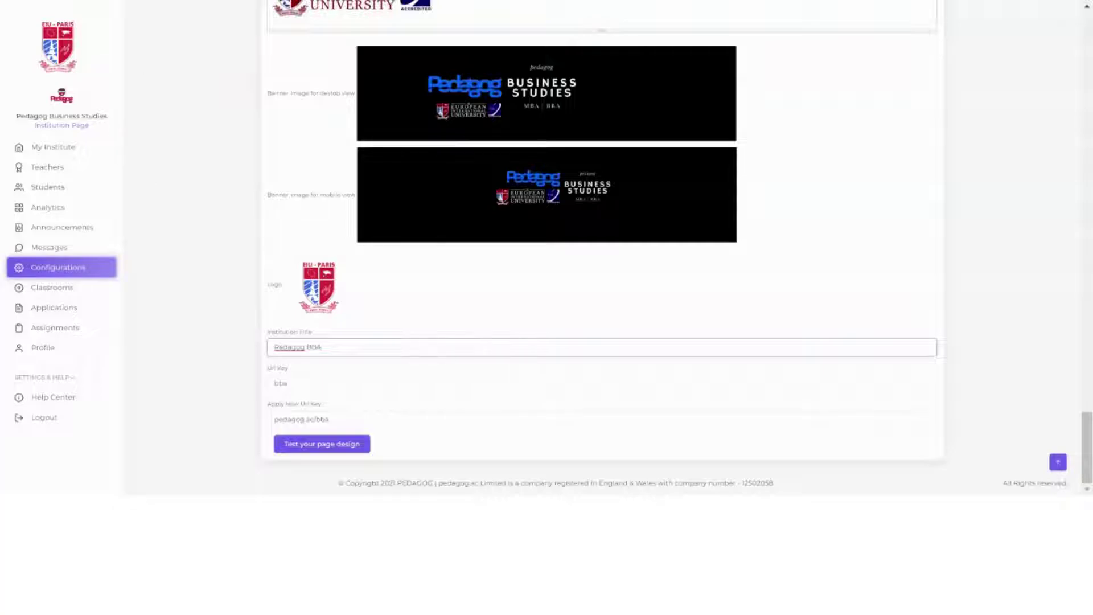
pyautogui.press('Tab')
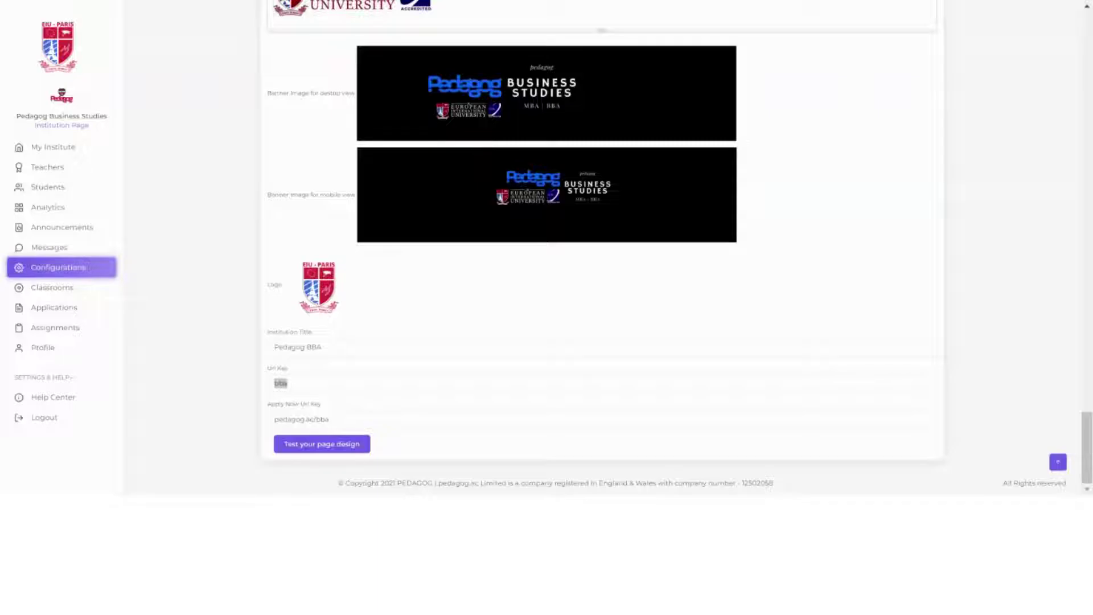
pyautogui.doubleClick(281, 383)
pyautogui.write('bba')
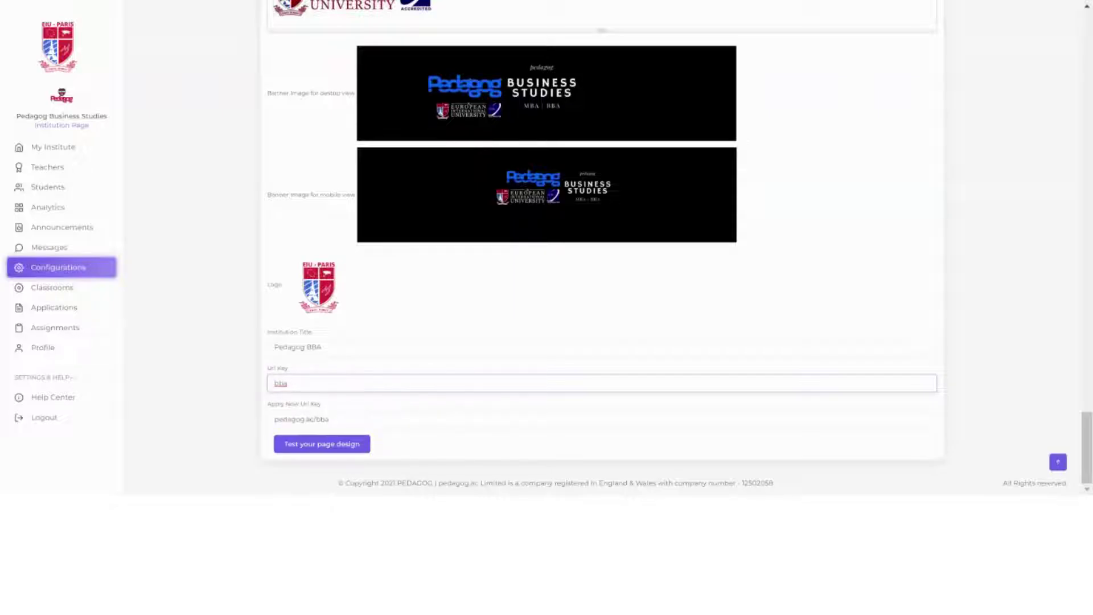
pyautogui.click(761, 251)
# - Look over the configuration form once more from the Overview section down through Careers and About University
pyautogui.scroll(15, 367, 439)
pyautogui.scroll(5, 604, 248)
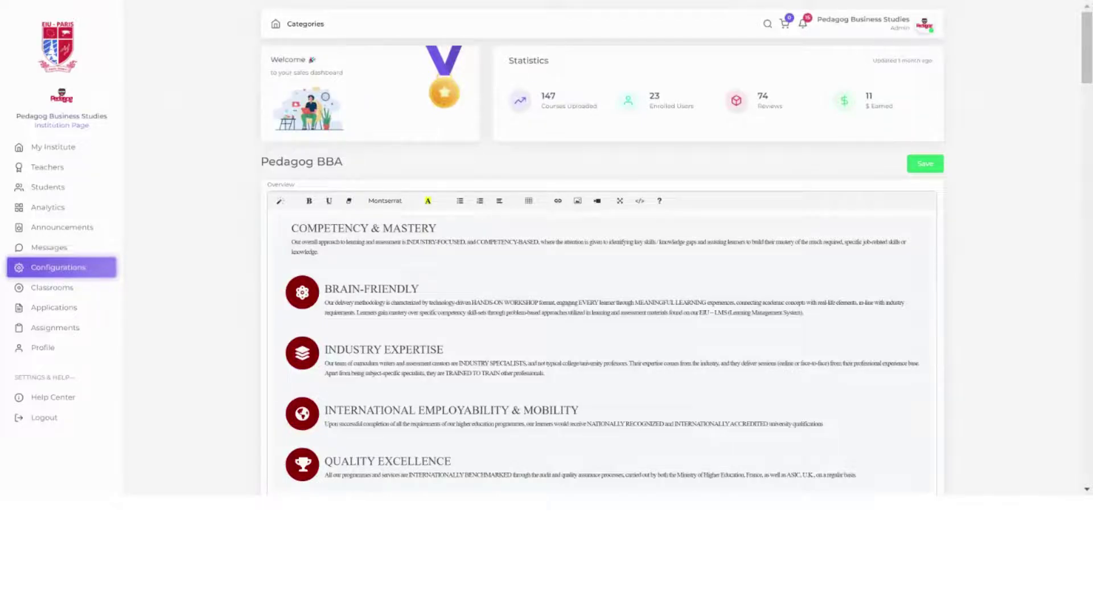
pyautogui.scroll(-15, 602, 342)
pyautogui.scroll(-1, 601, 342)
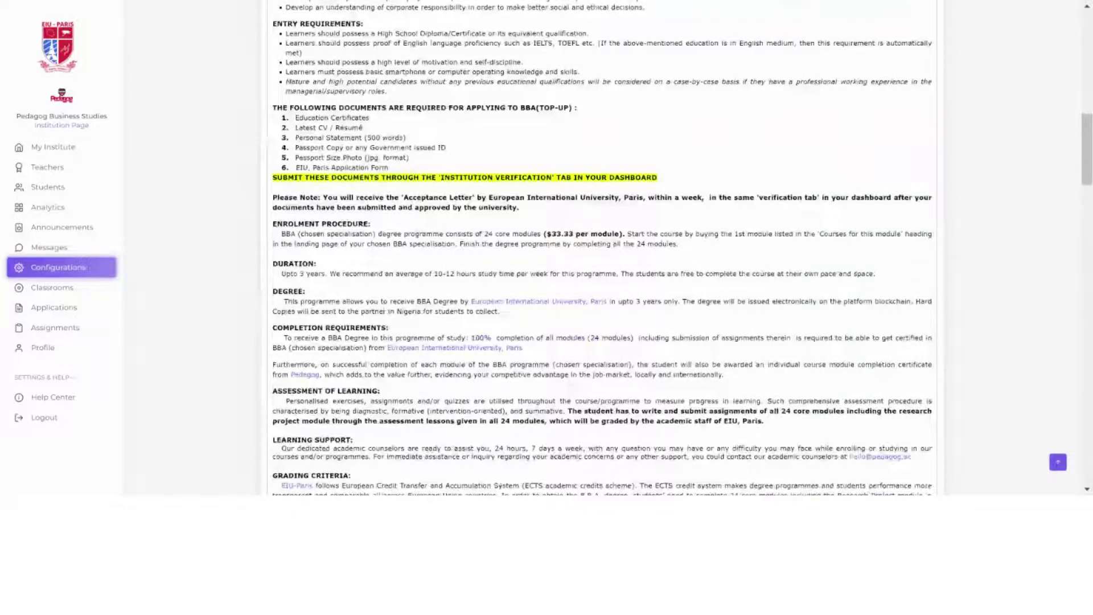
pyautogui.scroll(-20, 602, 342)
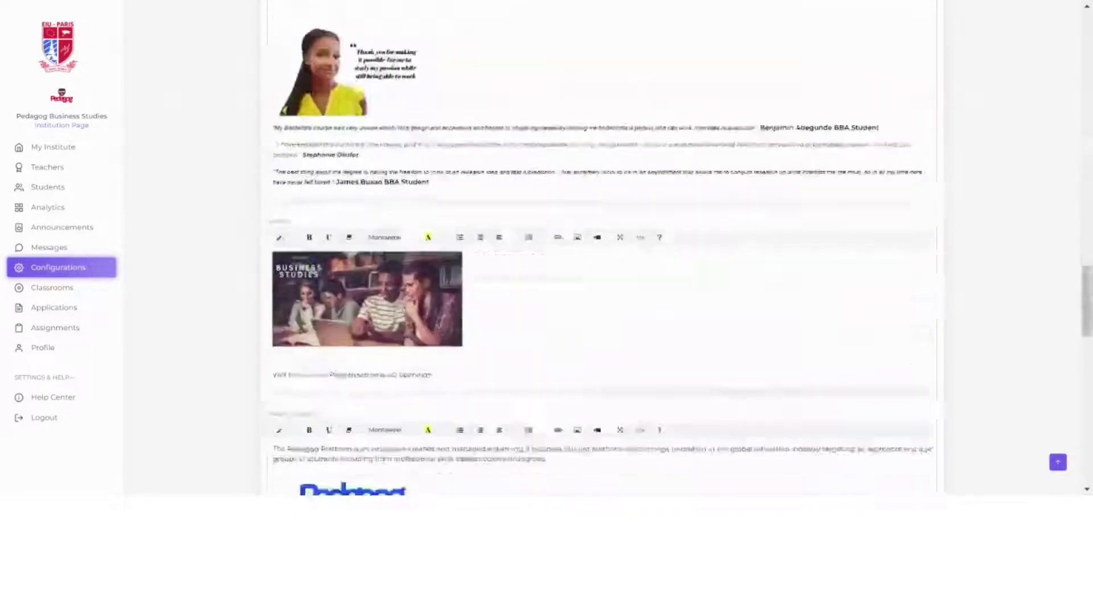